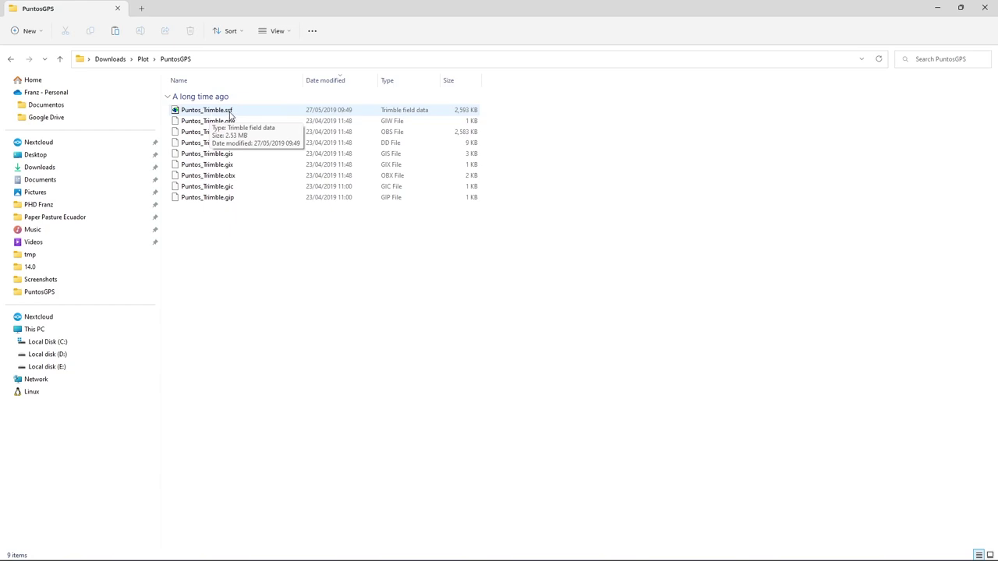
- Open Puntos_Trimble.ssf in GPS Pathfinder Office, start a differential correction and select that SSF file for correction
left_click(222, 115)
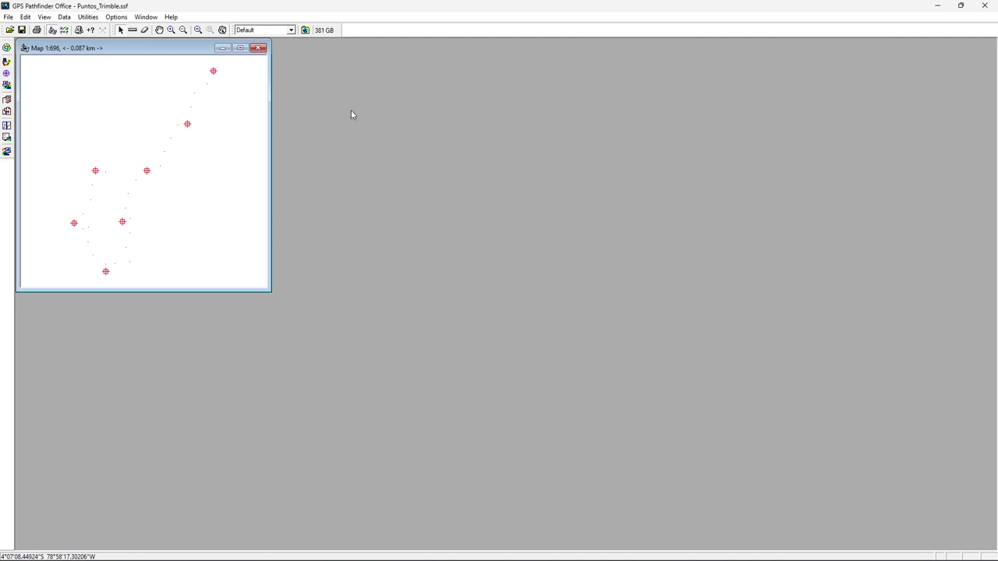
left_click(88, 17)
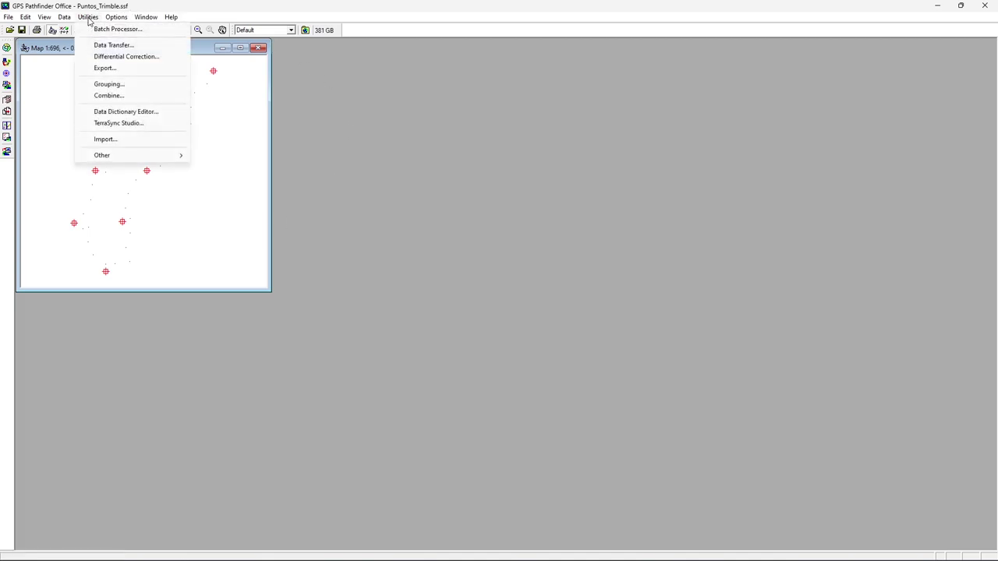
left_click(137, 60)
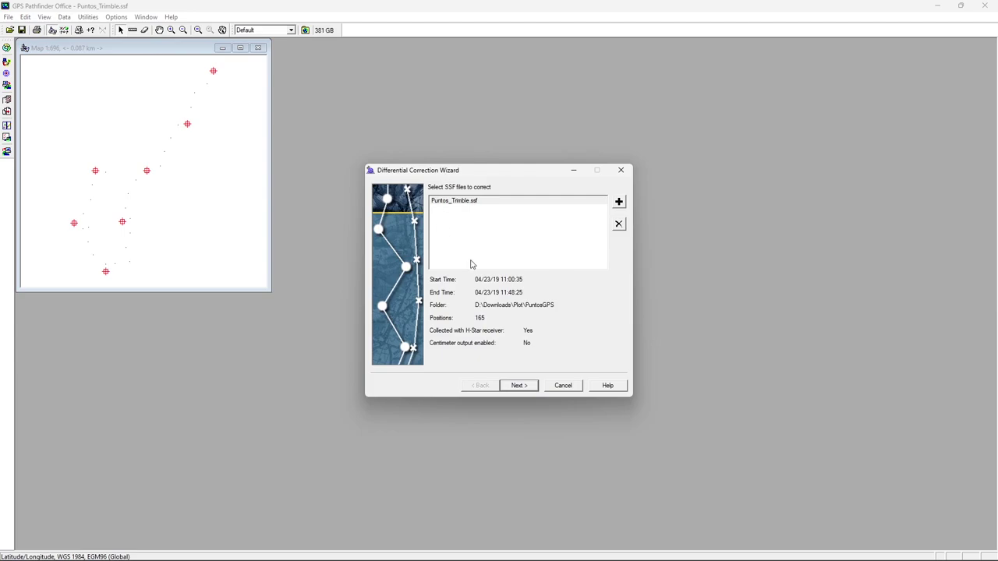
left_click(467, 203)
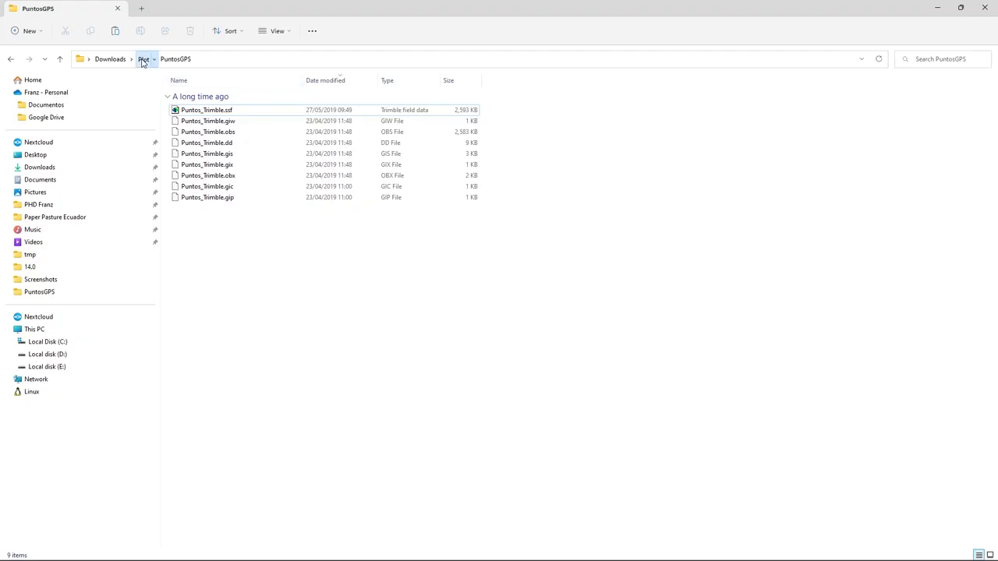
- Switch to File Explorer and check the base station data in the GNSS subfolder of Plot
left_click(143, 58)
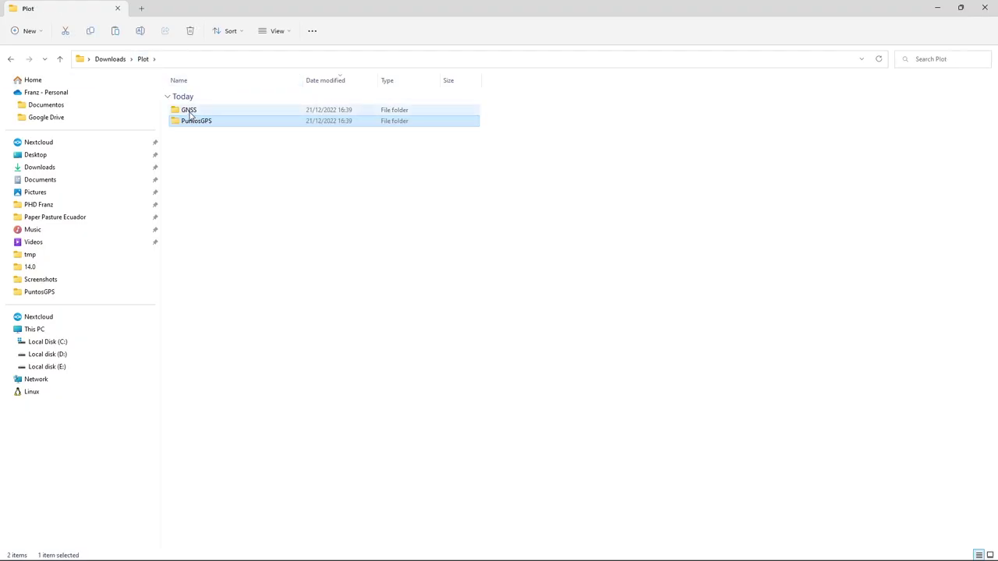
double_click(189, 111)
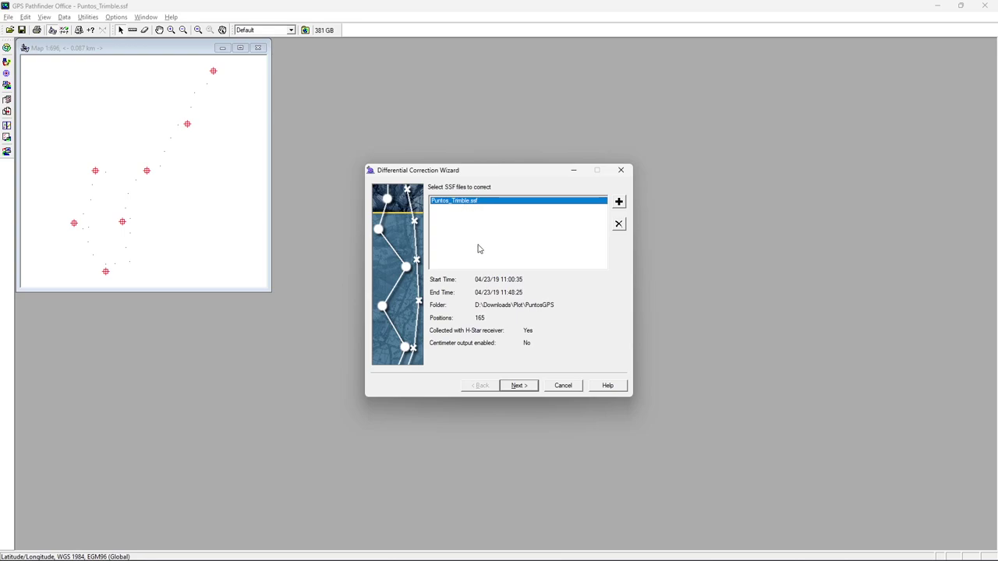
- Accept automatic carrier and code processing with a single base provider, and keep corrected-only output, smart automatic filtering and re-correction of real-time positions
left_click(531, 387)
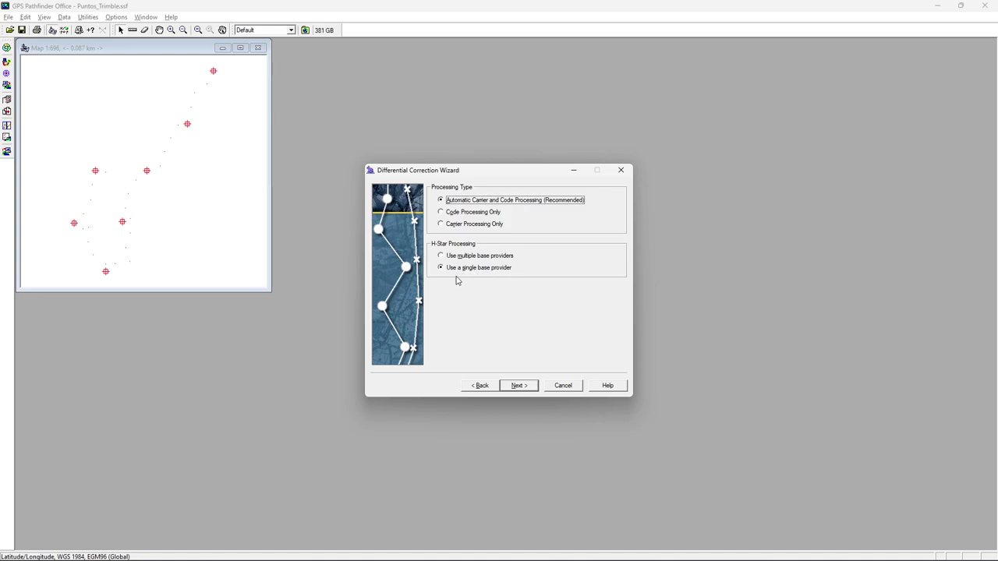
left_click(526, 386)
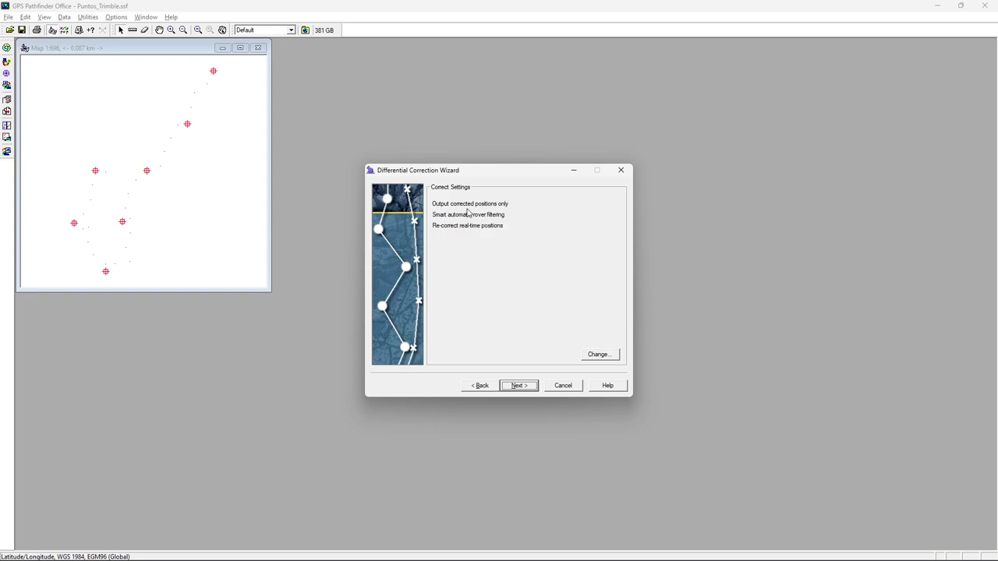
left_click(599, 355)
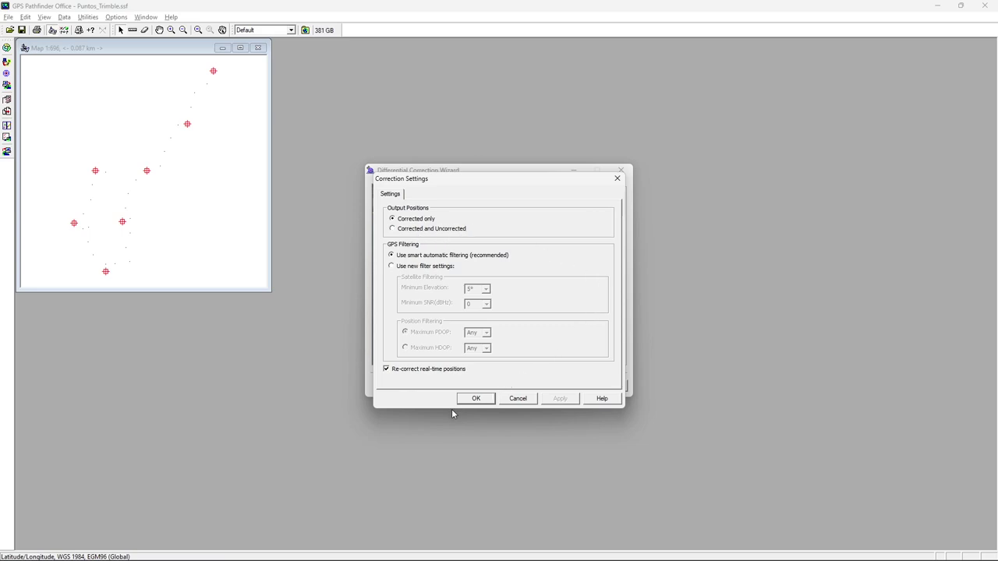
left_click(477, 399)
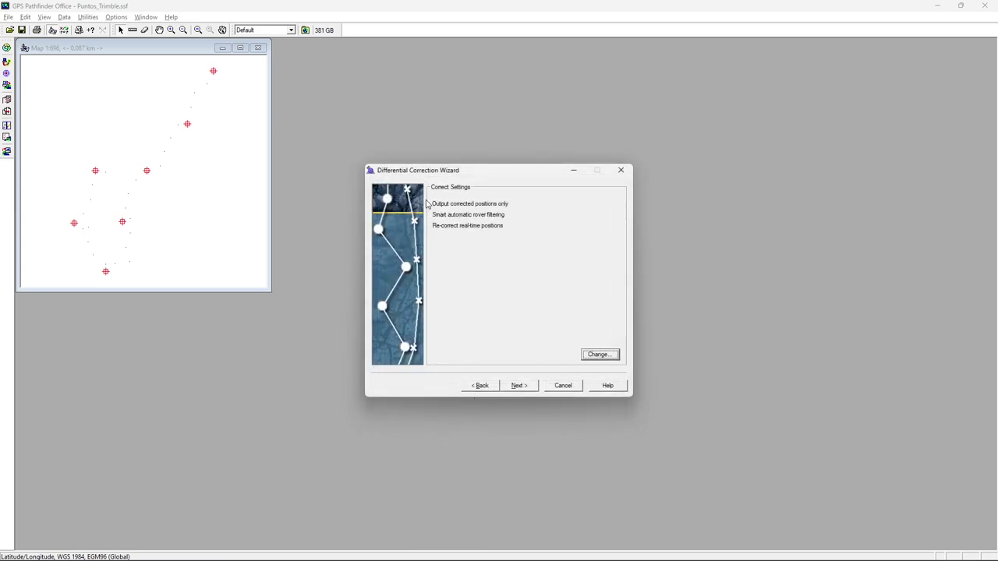
left_click(529, 390)
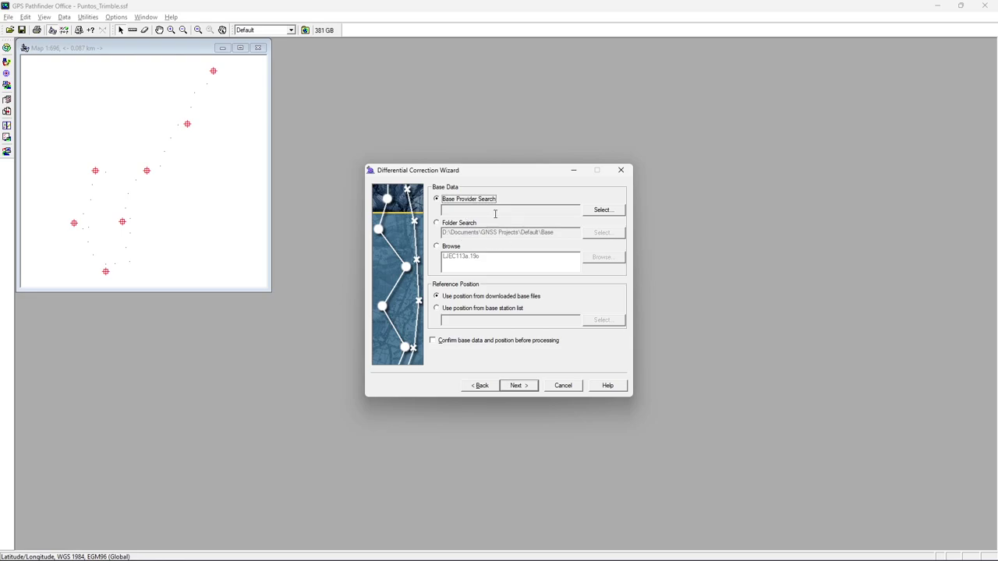
- Set the base data source to Browse and look in the Plot\GNSS folder for a base file with all file types listed
left_click(439, 248)
left_click(596, 261)
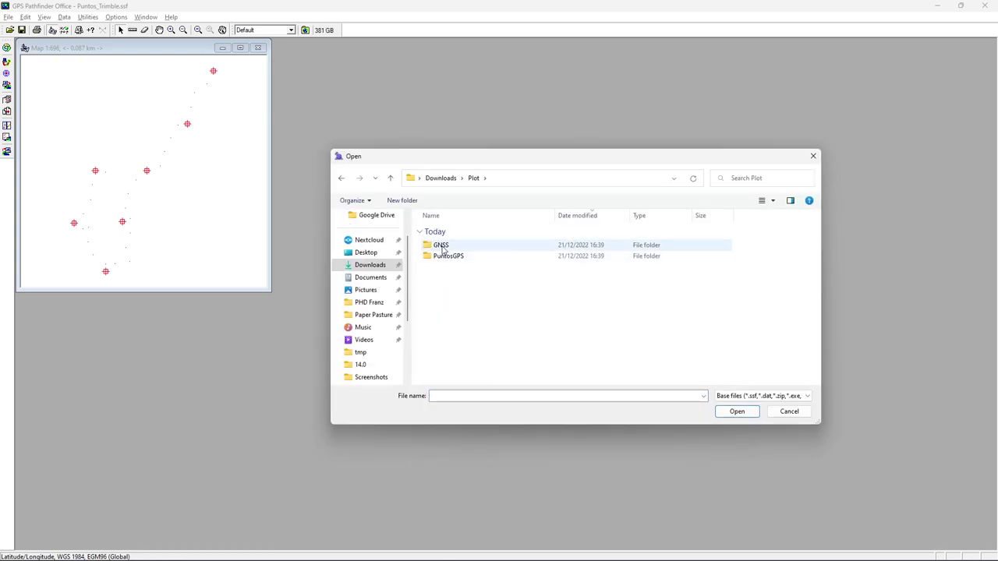
double_click(441, 247)
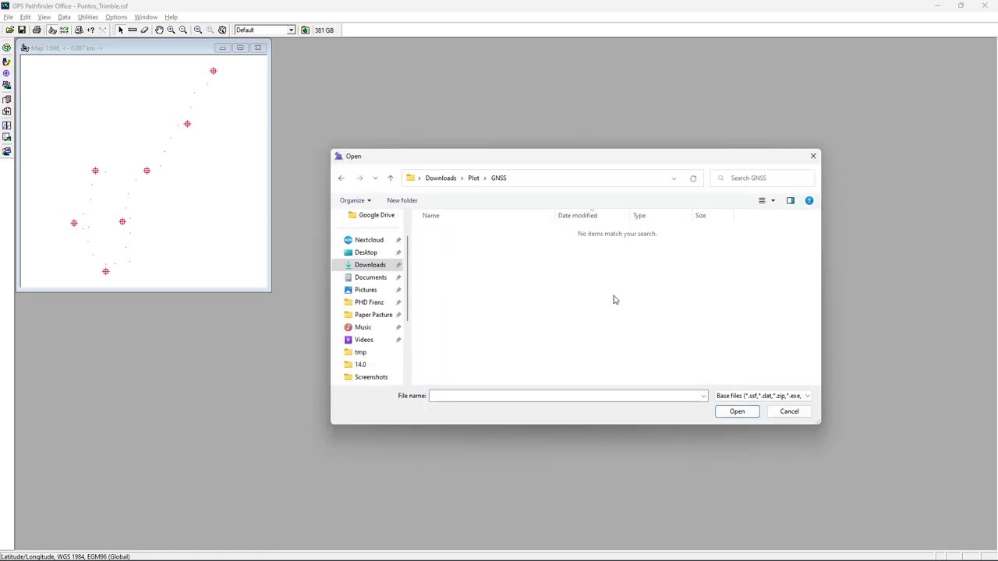
left_click(798, 397)
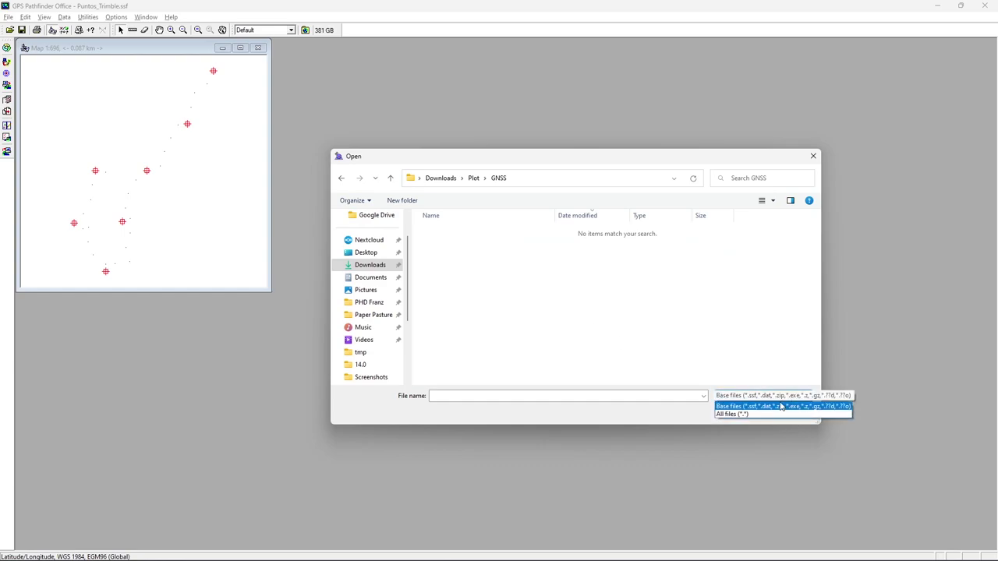
left_click(742, 413)
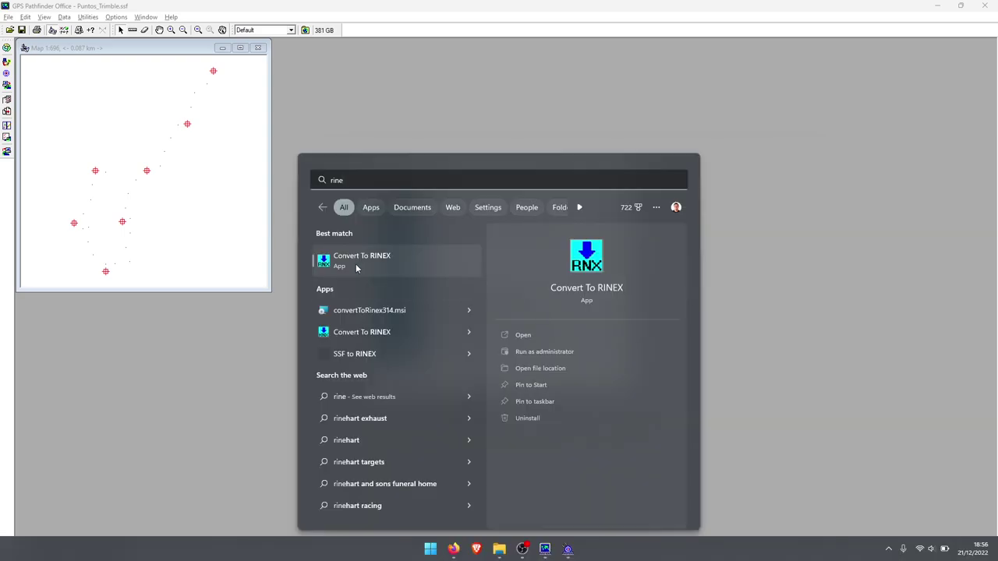
- Switch to Convert to RINEX, load LJEC113a.T02 from the Plot\GNSS folder and convert it to RINEX
left_click(356, 268)
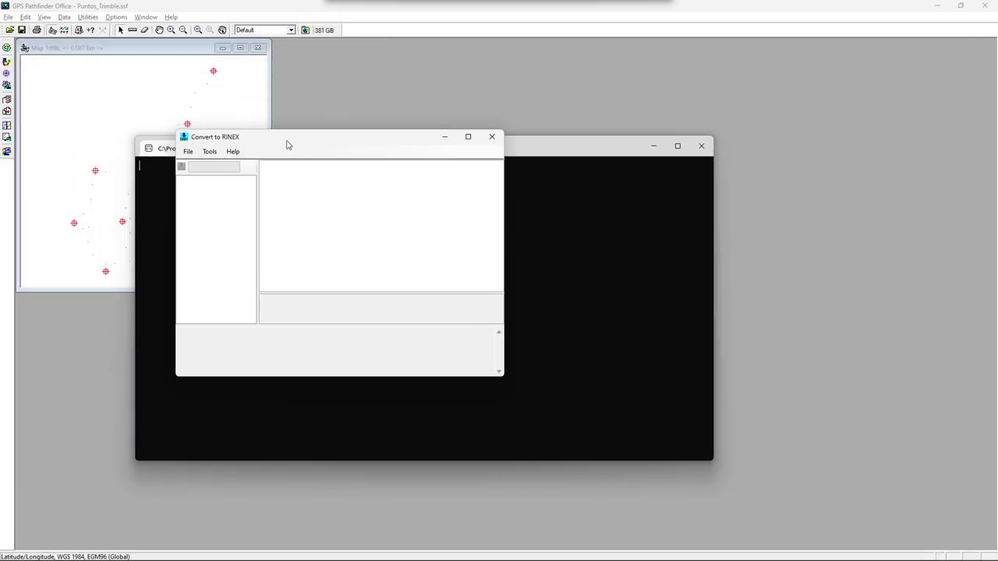
left_click_drag(285, 143, 394, 169)
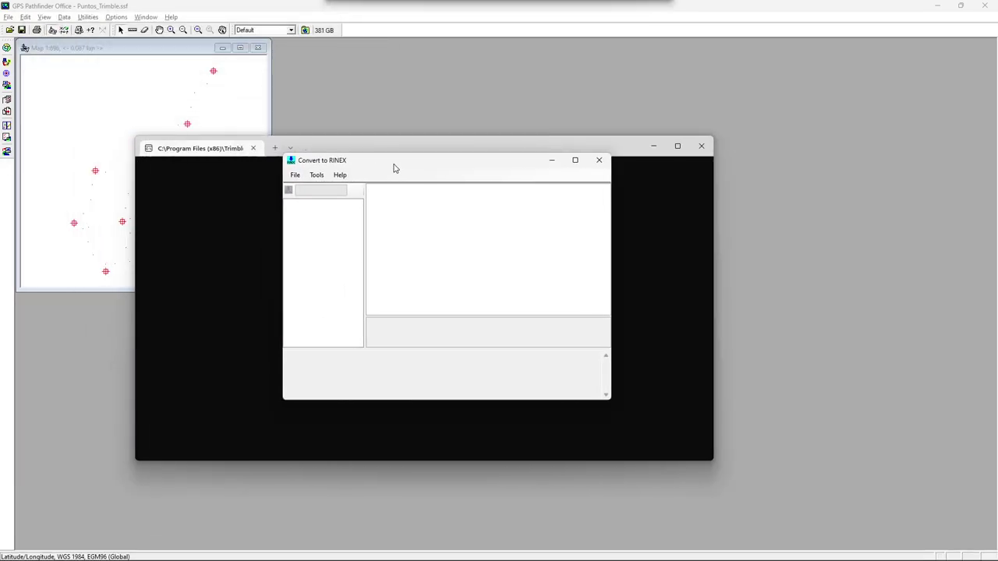
left_click(296, 175)
left_click(308, 187)
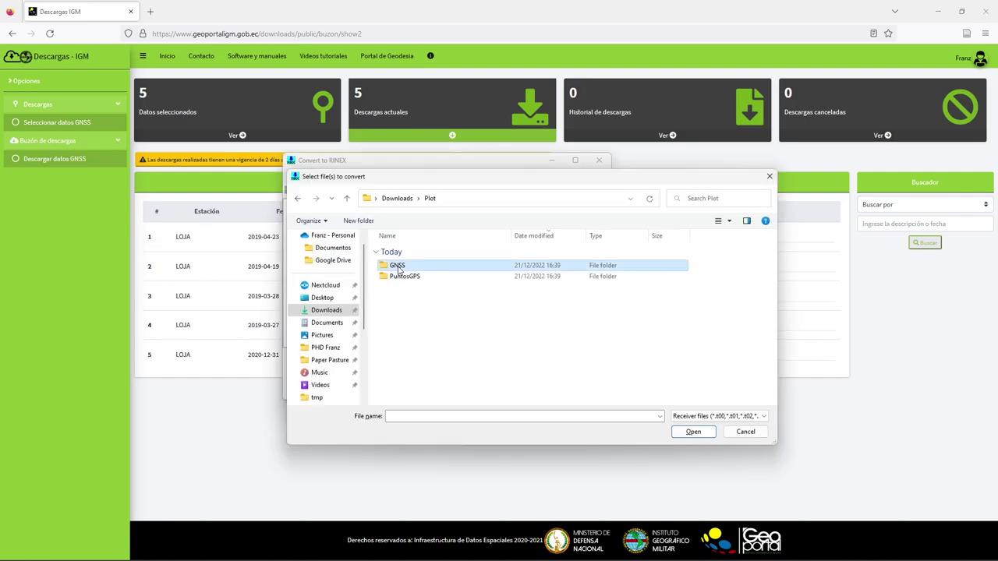
double_click(402, 265)
left_click(413, 267)
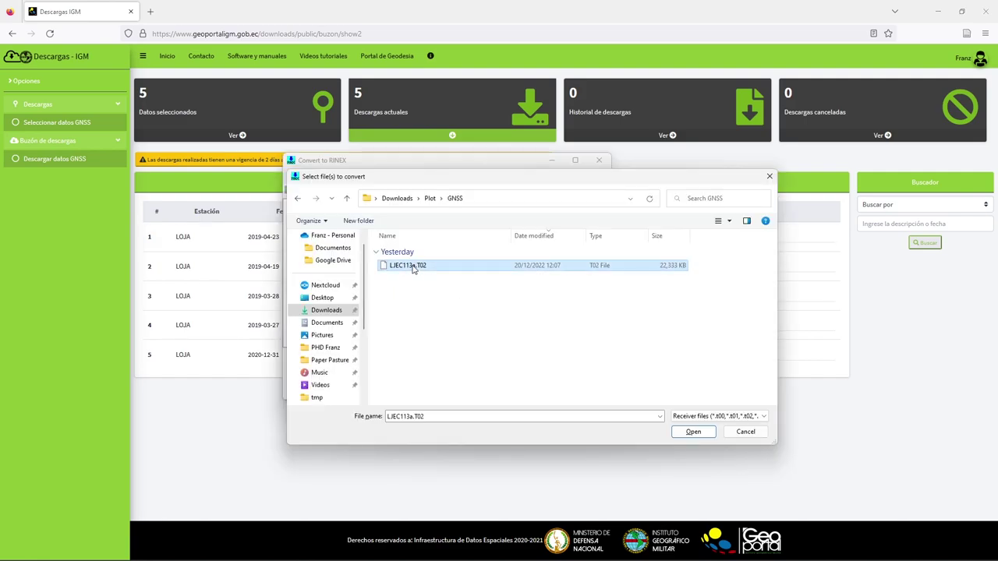
left_click(693, 432)
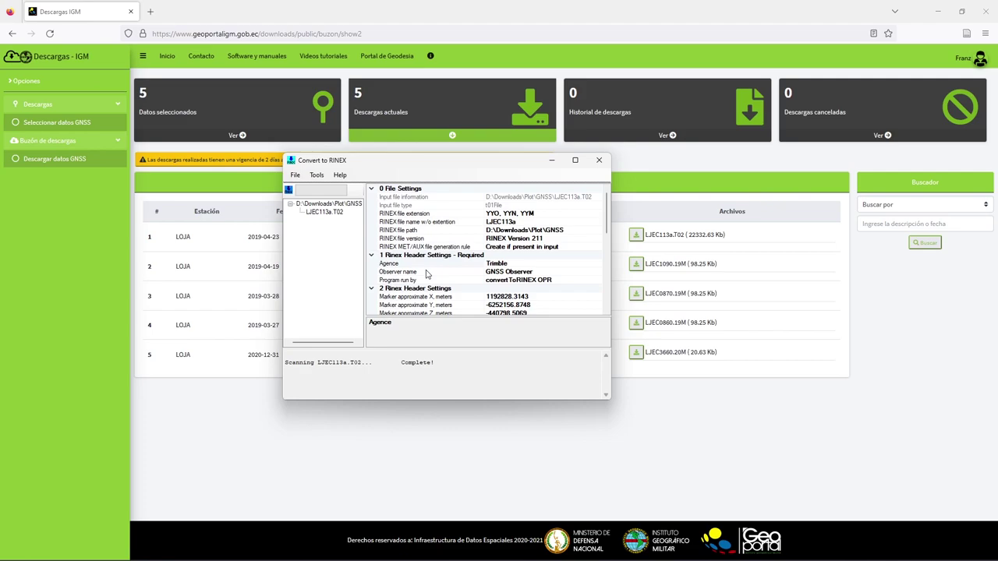
left_click(295, 176)
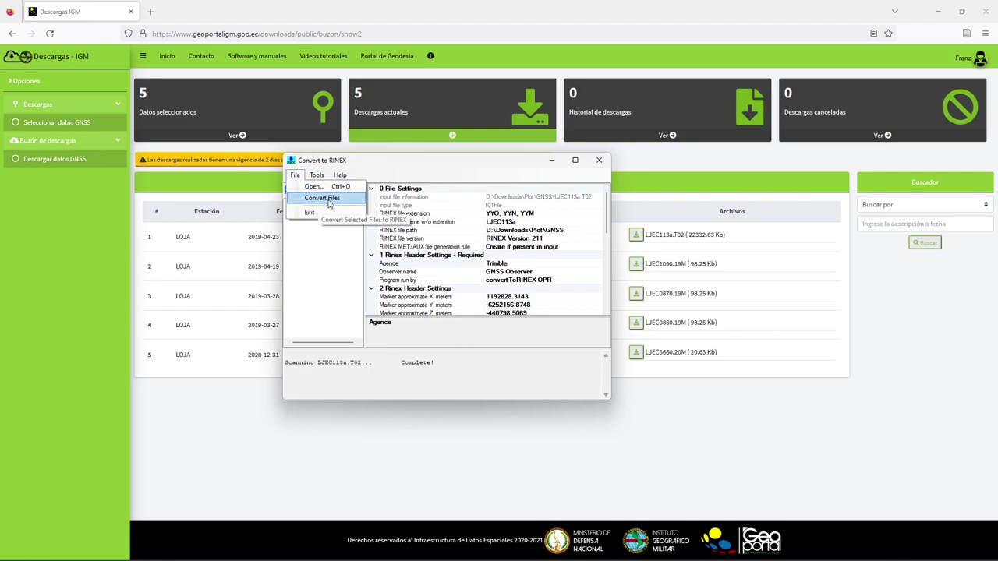
left_click(322, 198)
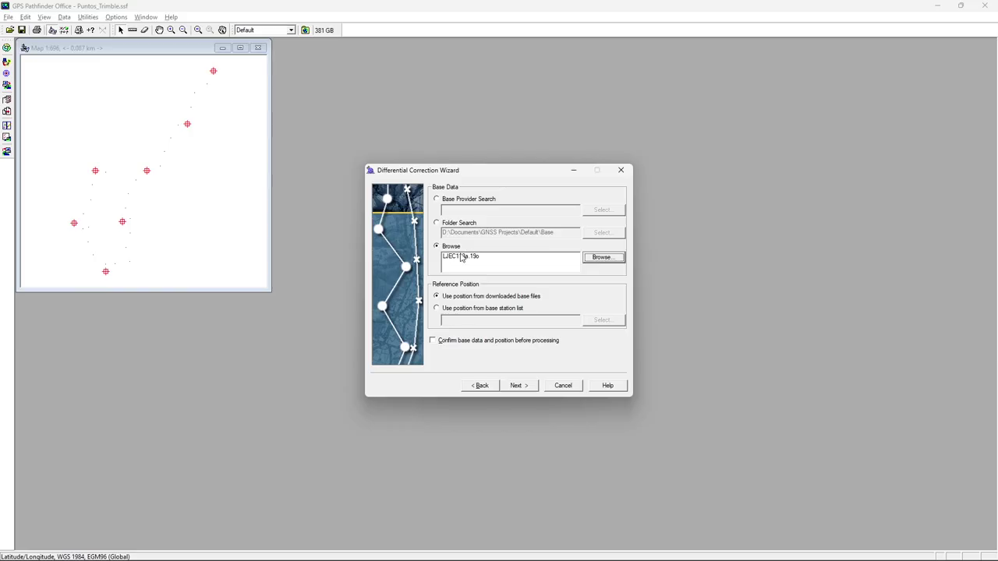
- Use LJEC113a.19o as the base file and run the differential correction, outputting to the input file's folder with a unique filename
left_click(595, 263)
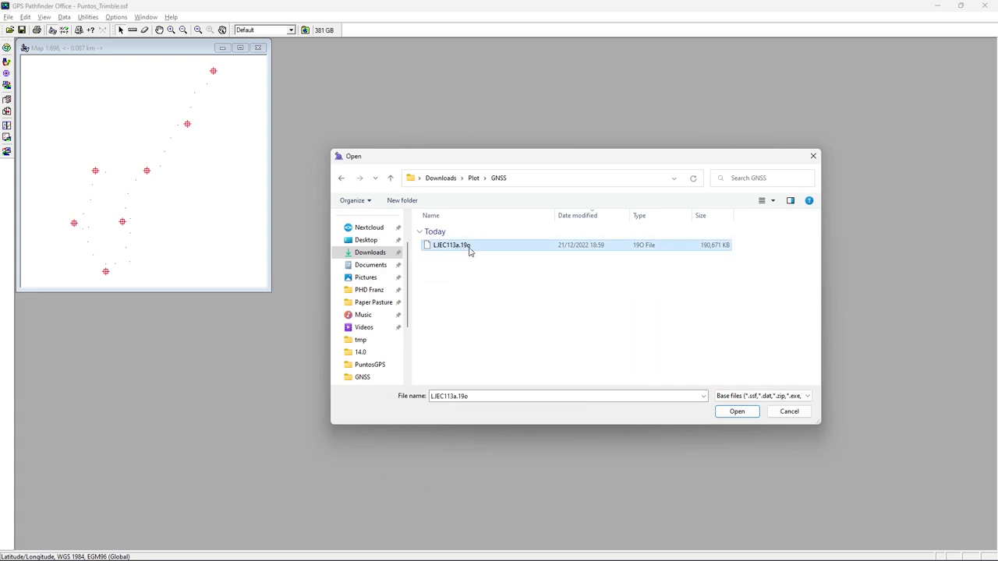
left_click(741, 414)
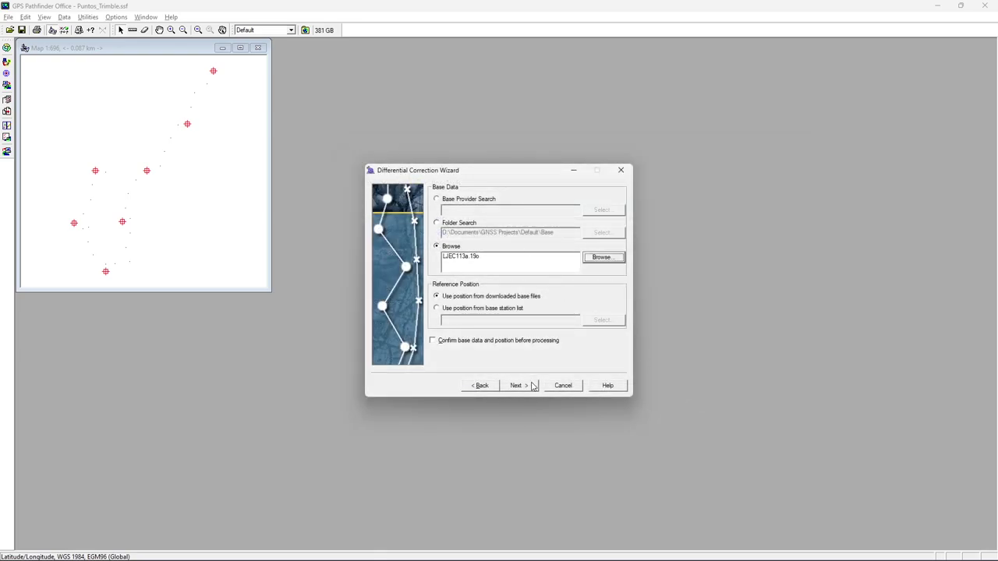
left_click(529, 386)
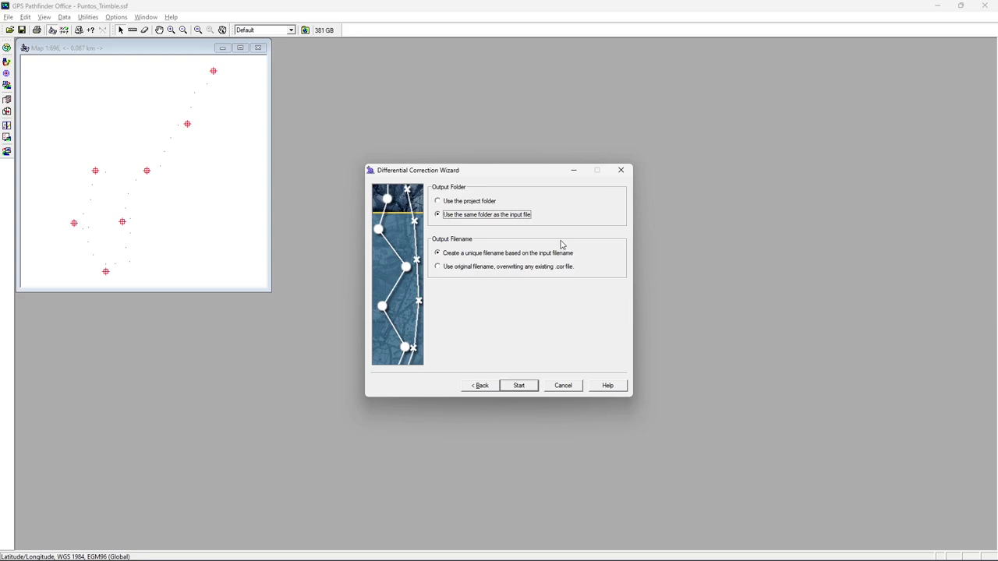
left_click(520, 386)
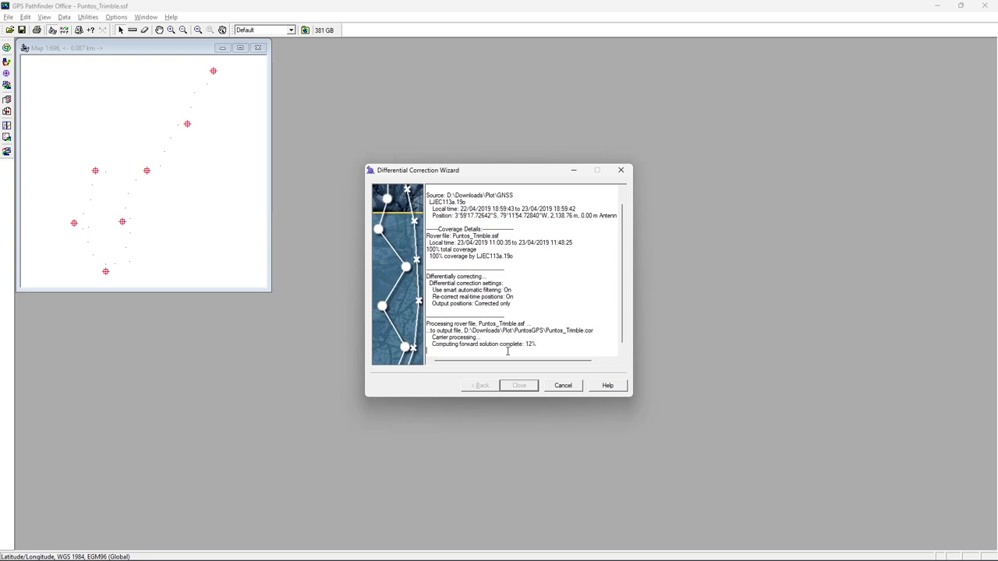
- Switch to File Explorer and open the corrected file Puntos_Trimble.cor from the PuntosGPS folder in GPS Pathfinder Office
key("alt+Tab")
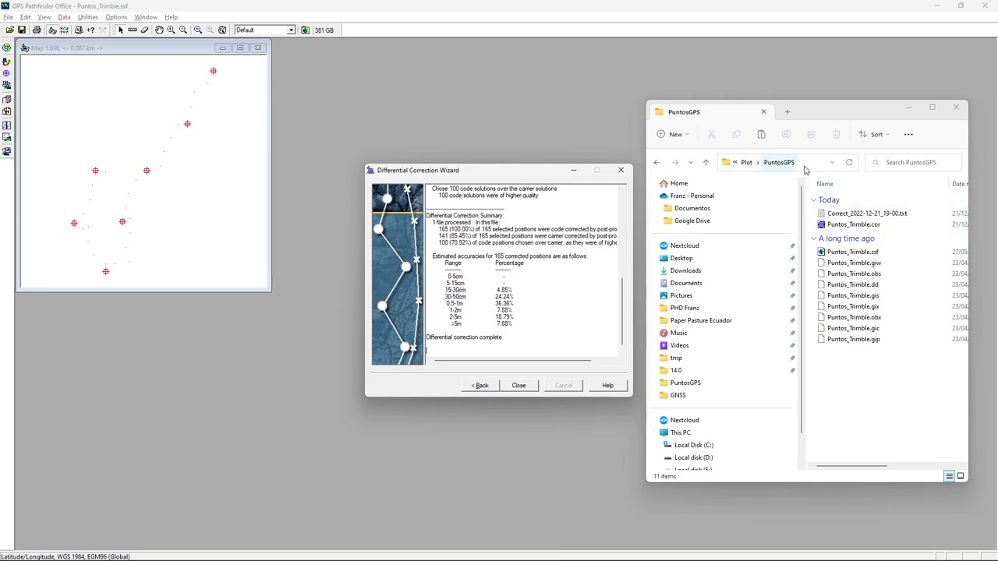
left_click(830, 224)
key("super+Up")
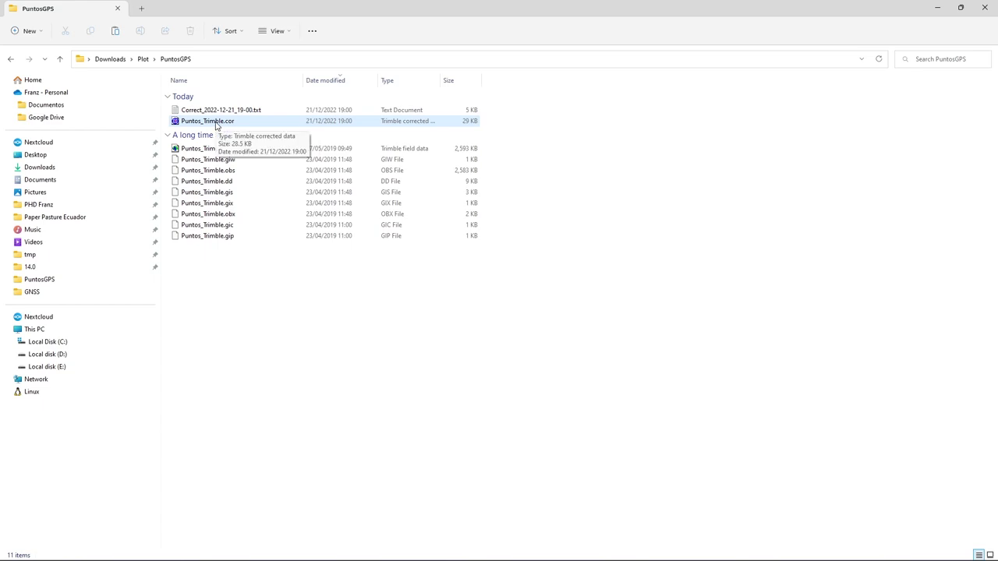
double_click(217, 123)
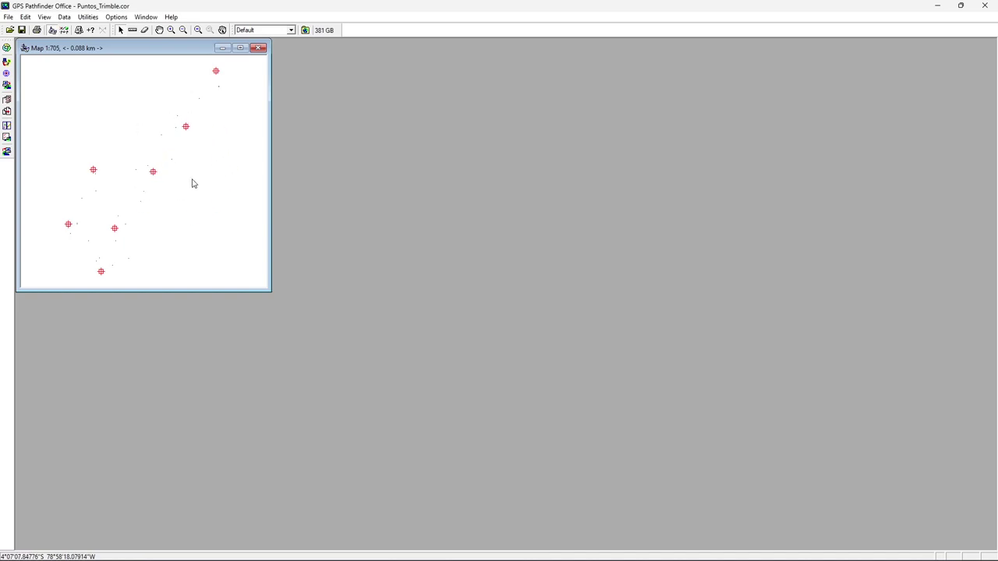
- Export Puntos_Trimble.cor to the default Export folder using the Sample ESRI Shapefile Setup
left_click(89, 18)
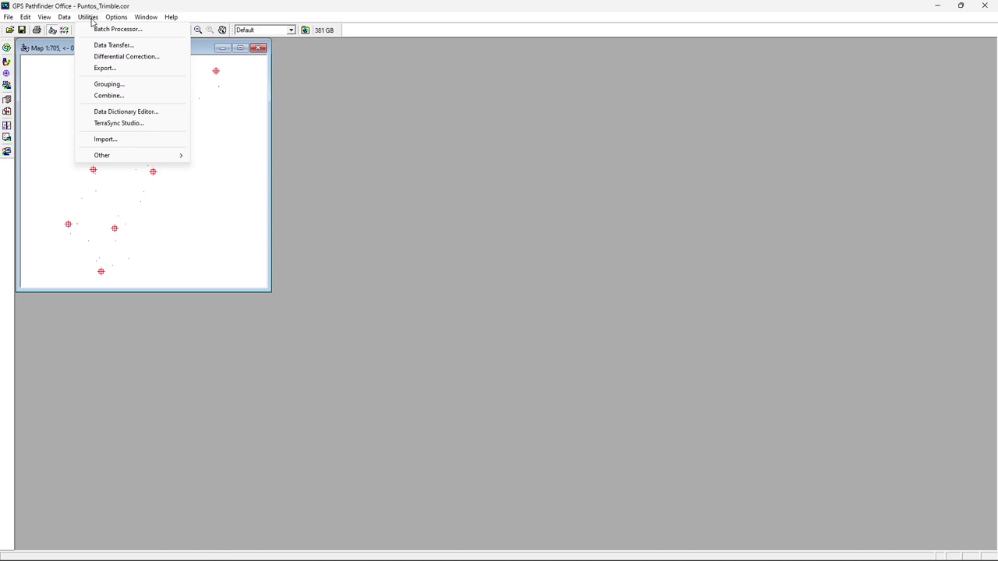
left_click(105, 68)
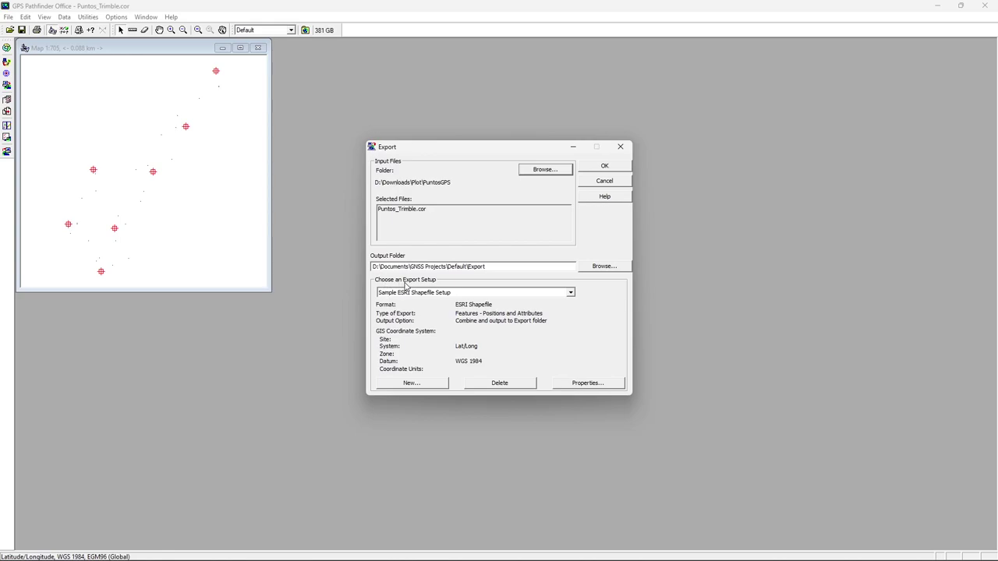
left_click(571, 294)
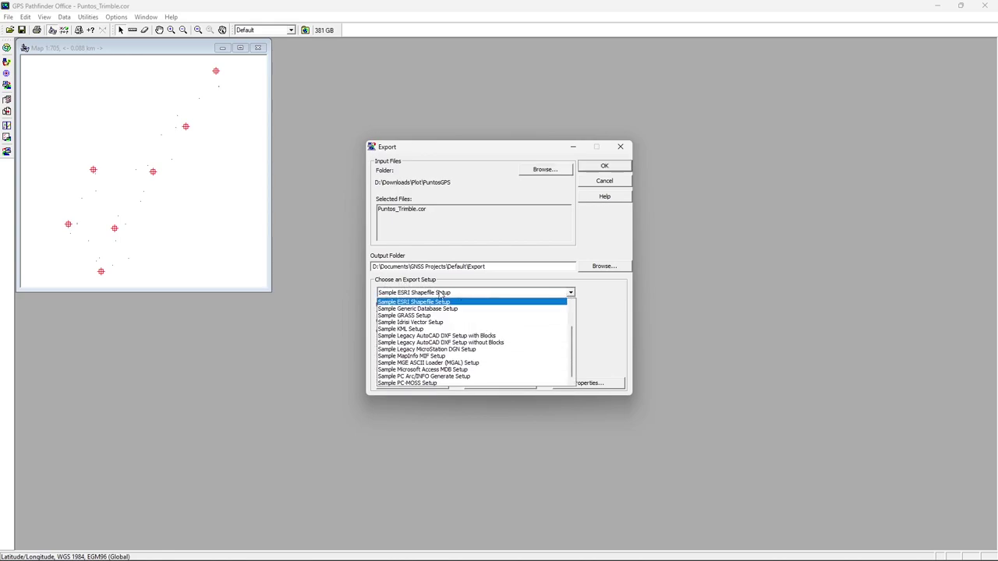
scroll(568, 337, "up", 1)
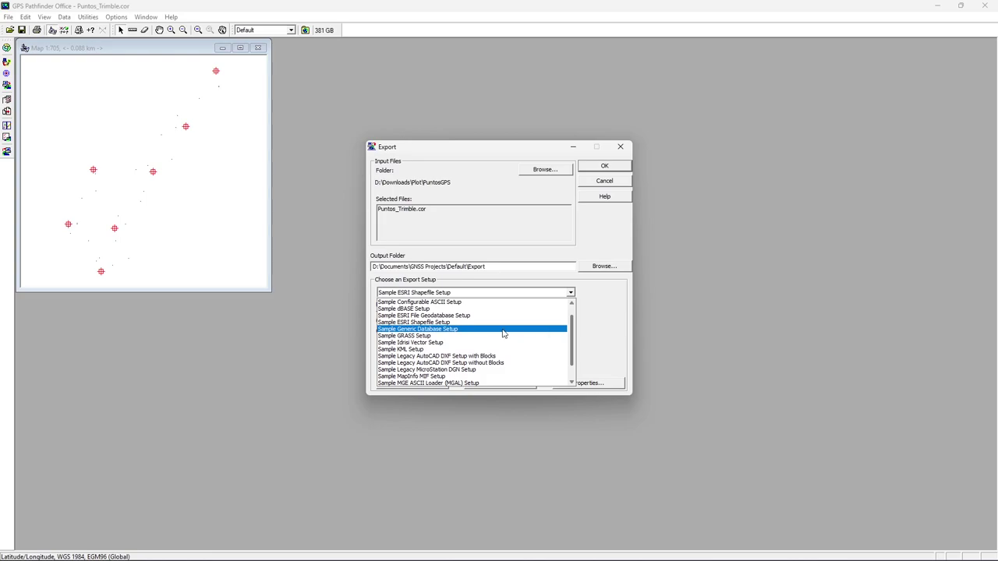
left_click(429, 323)
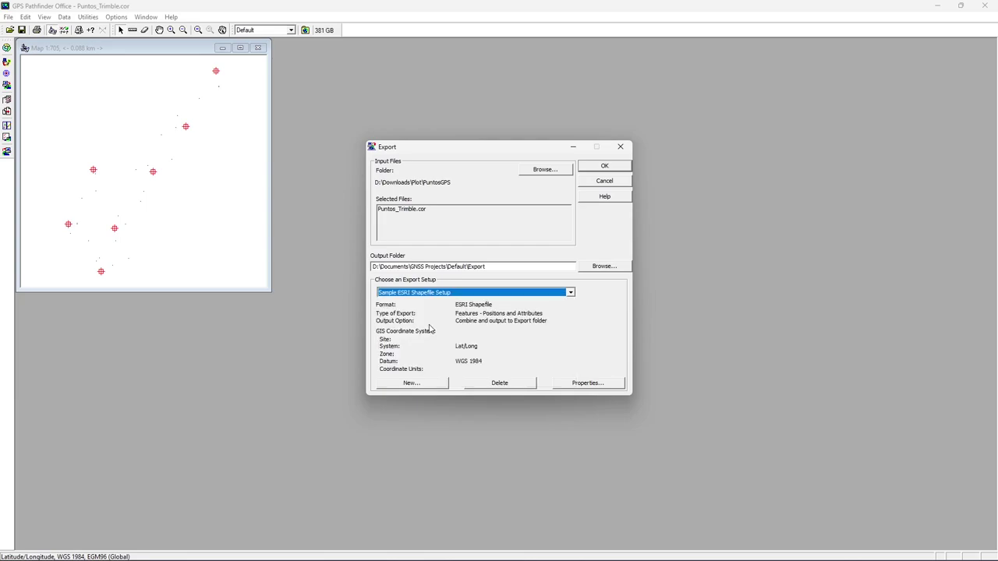
left_click(605, 168)
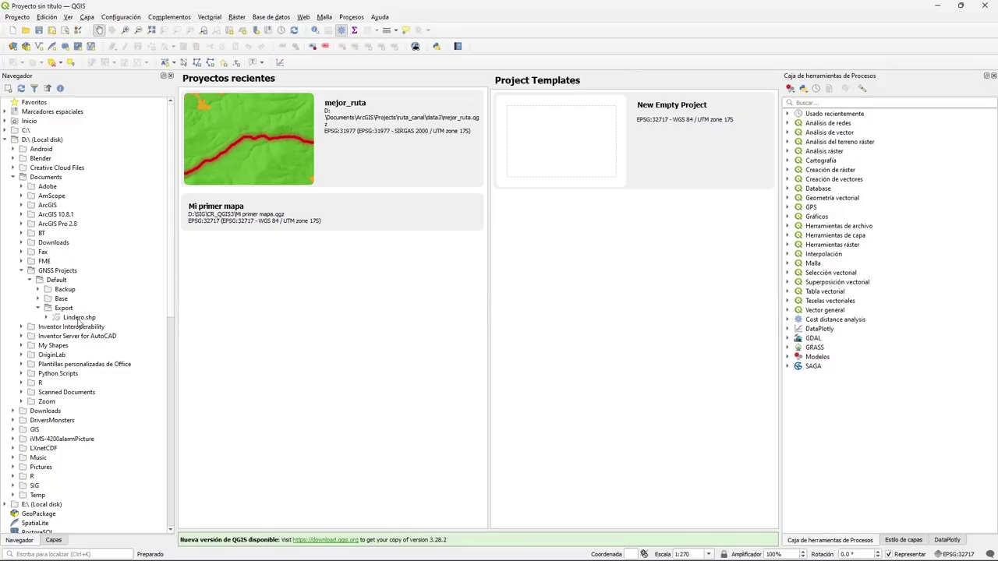
- Switch to QGIS and add Lindero.shp from the GNSS Projects\Default\Export folder to the map
double_click(79, 318)
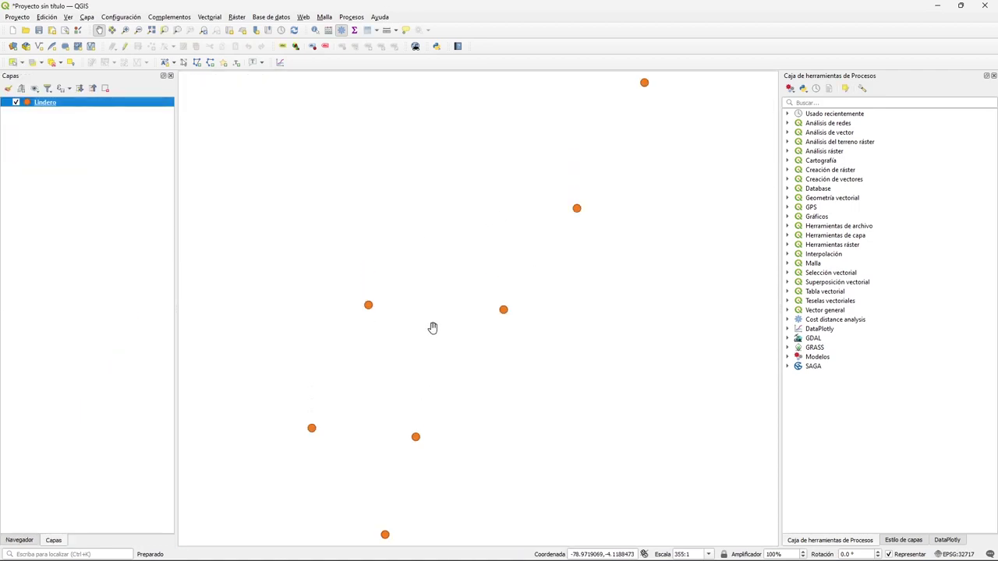